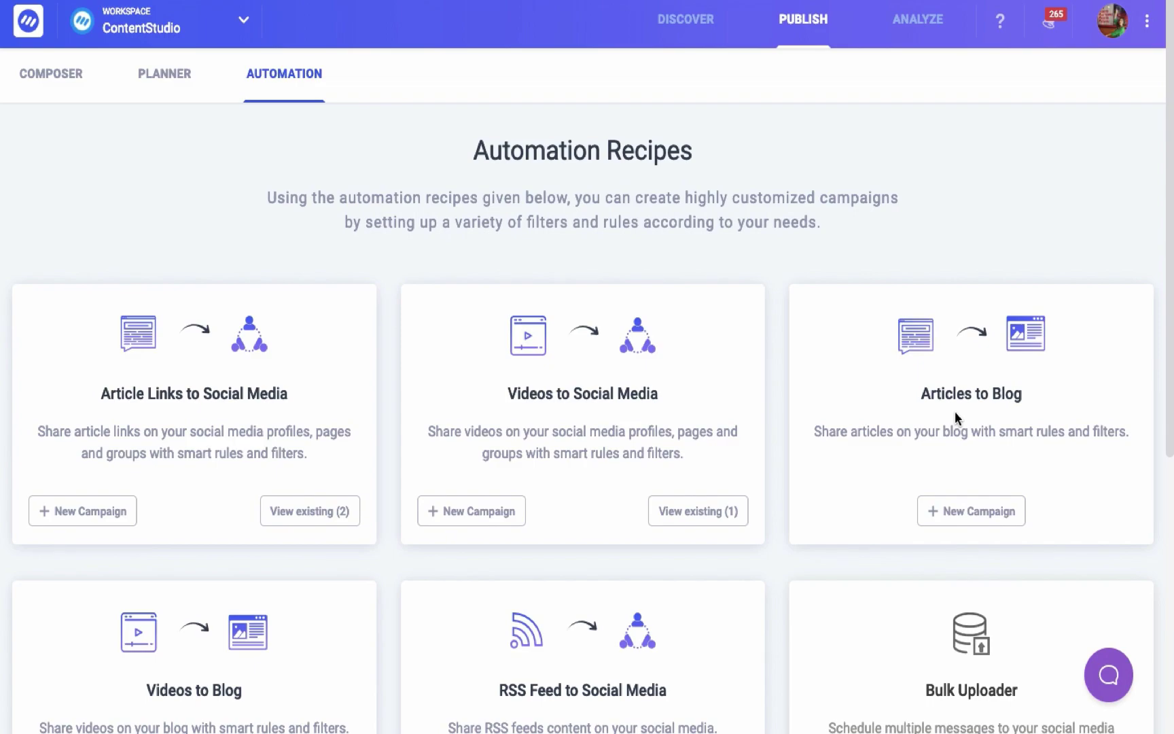
Start a new campaign from the Articles to Blog automation recipe
click(954, 518)
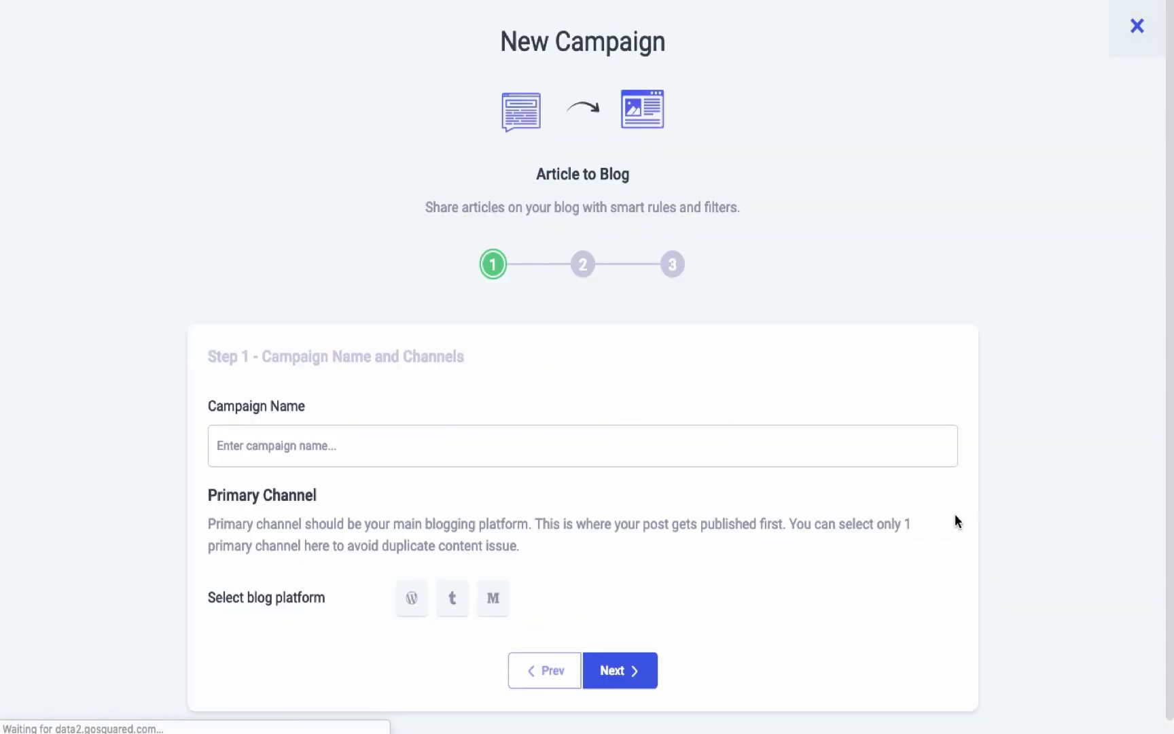
Enter 'Digital Marketing' as the campaign name
click(459, 464)
text(Dig)
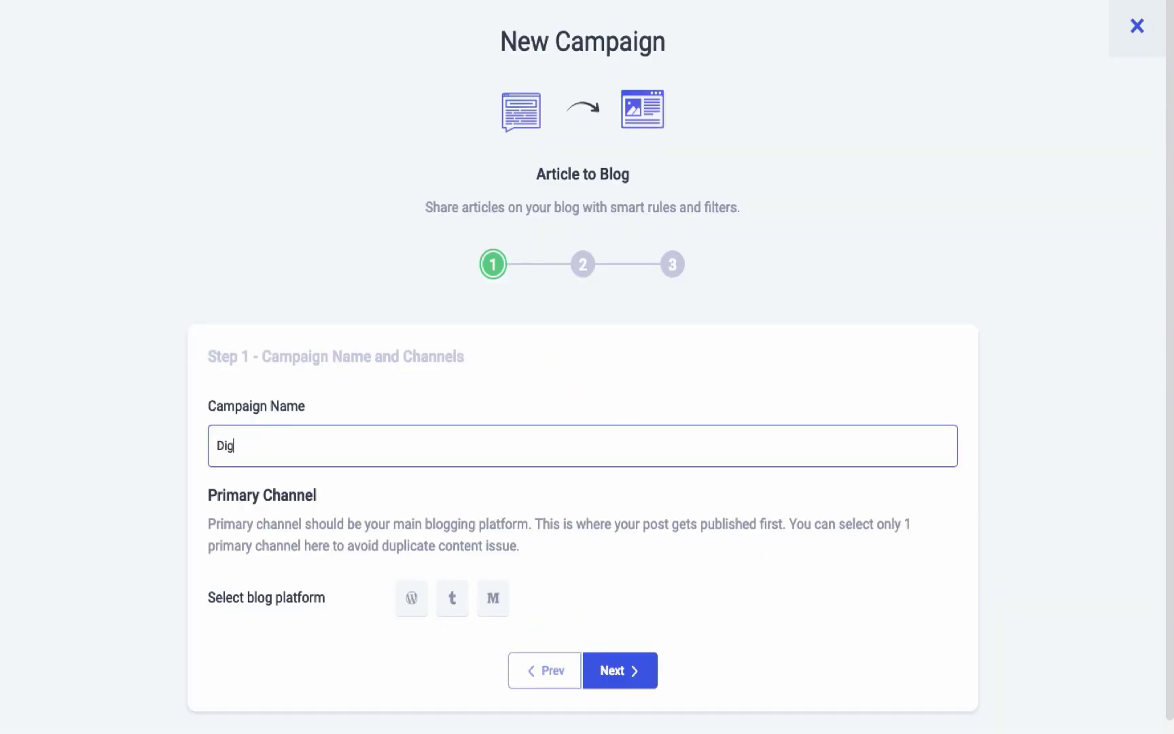
text(ital Marketing)
scroll(238, 498, down, 1)
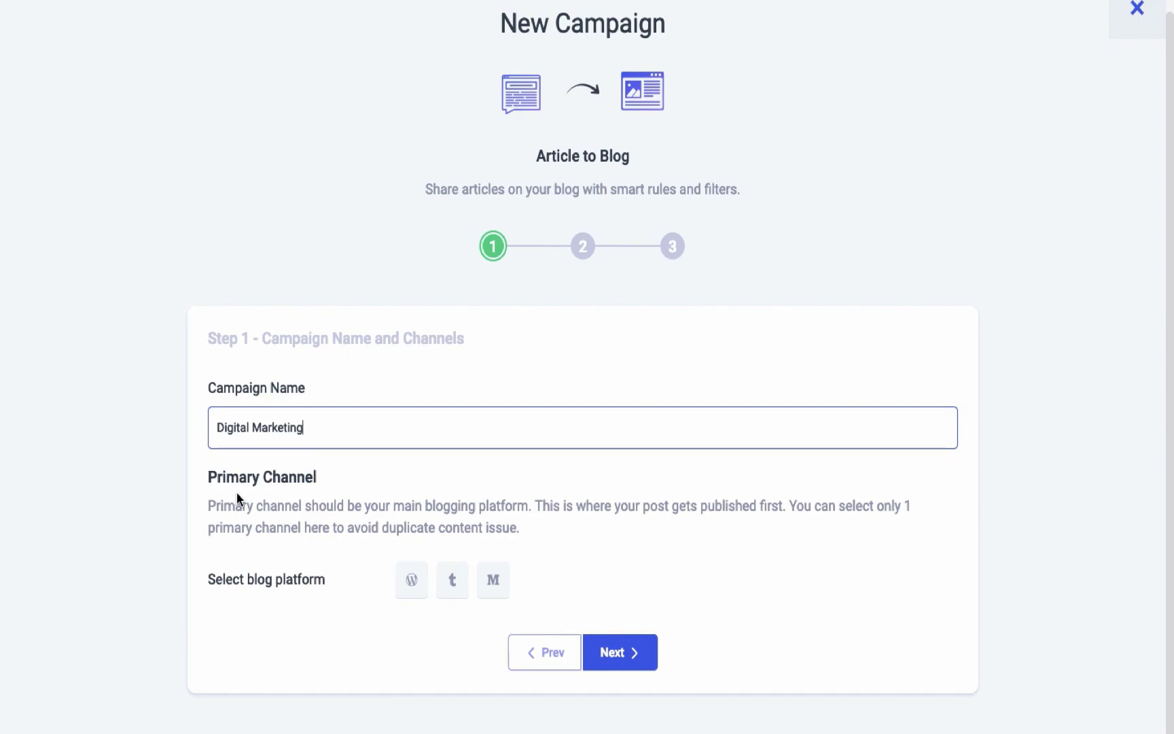
Make WordPress primary with blog.contentstudio.io, a chosen author, and the Content Marketing category
click(412, 579)
scroll(428, 579, down, 4)
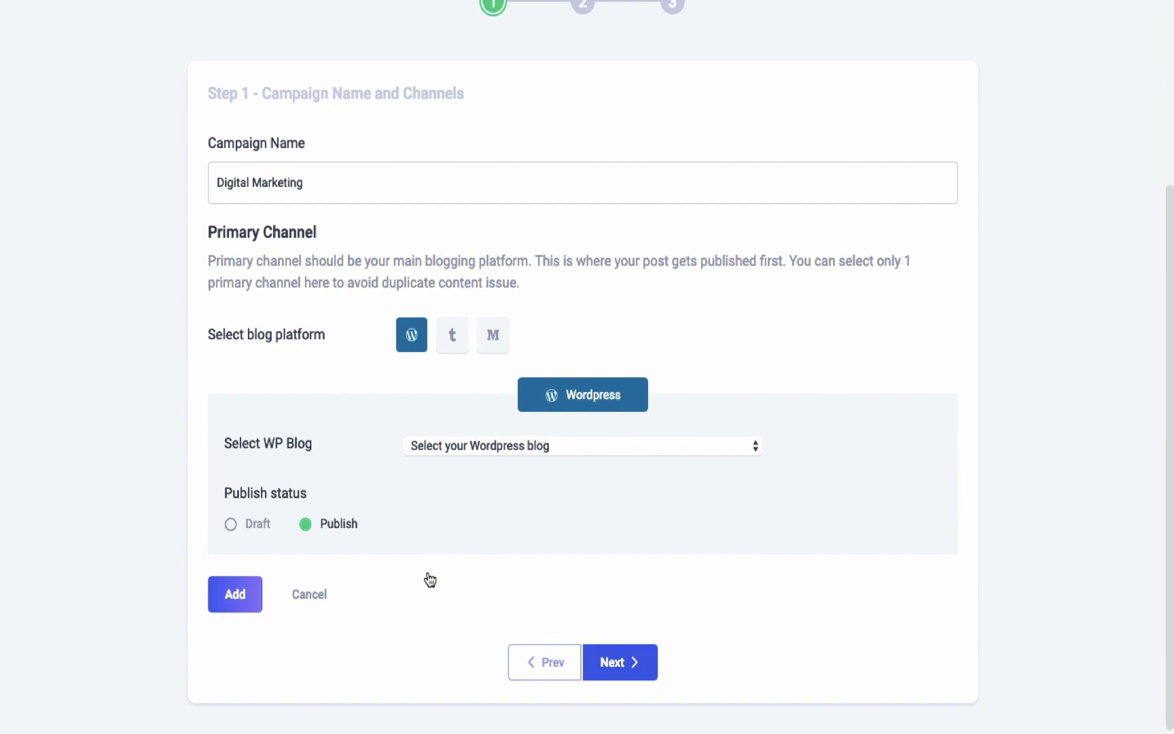
click(487, 450)
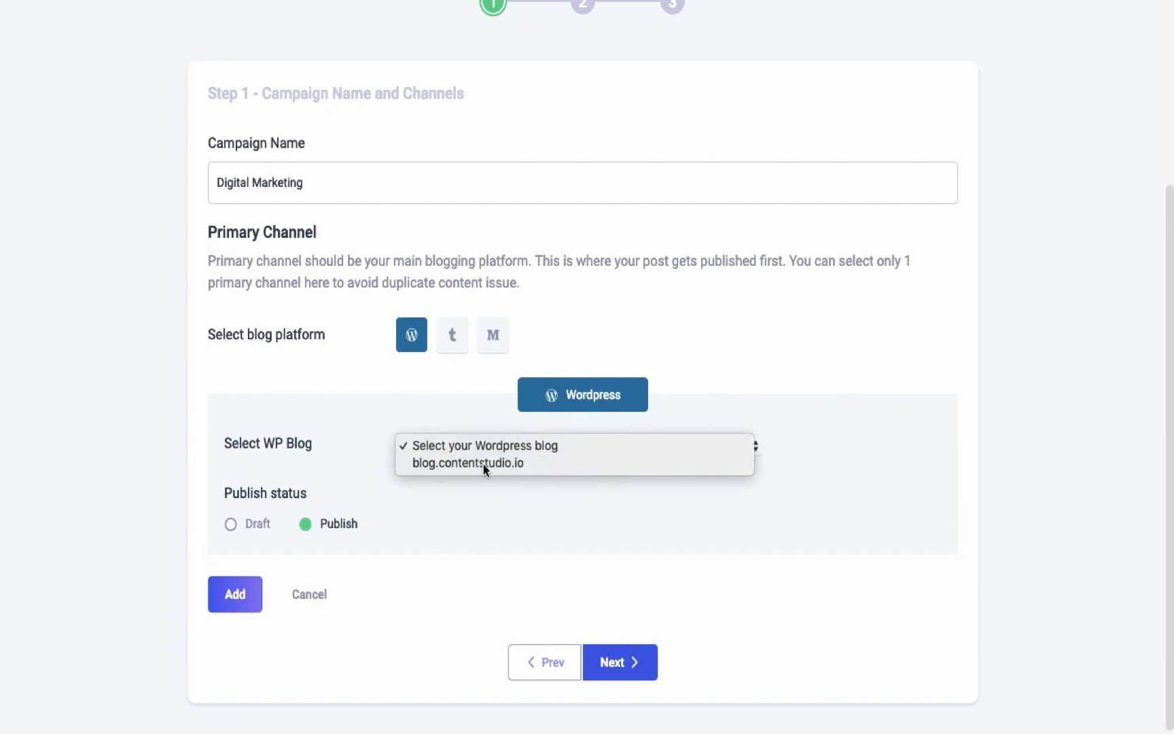
click(483, 464)
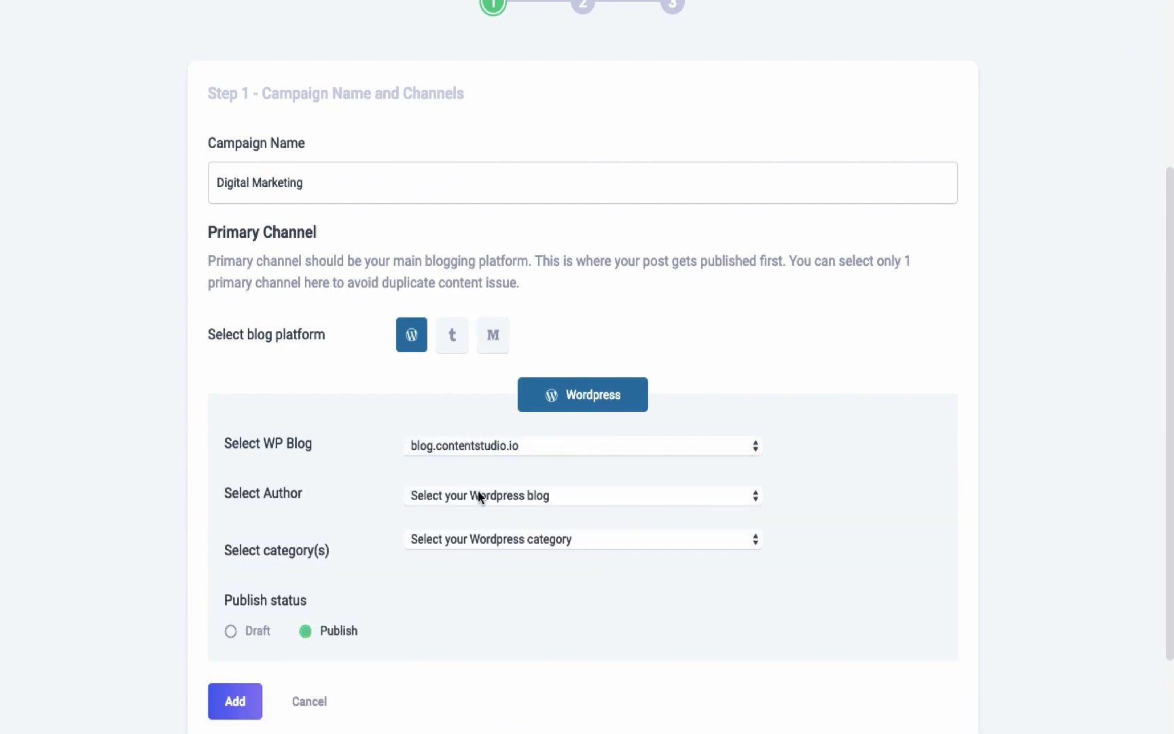
click(478, 496)
click(464, 574)
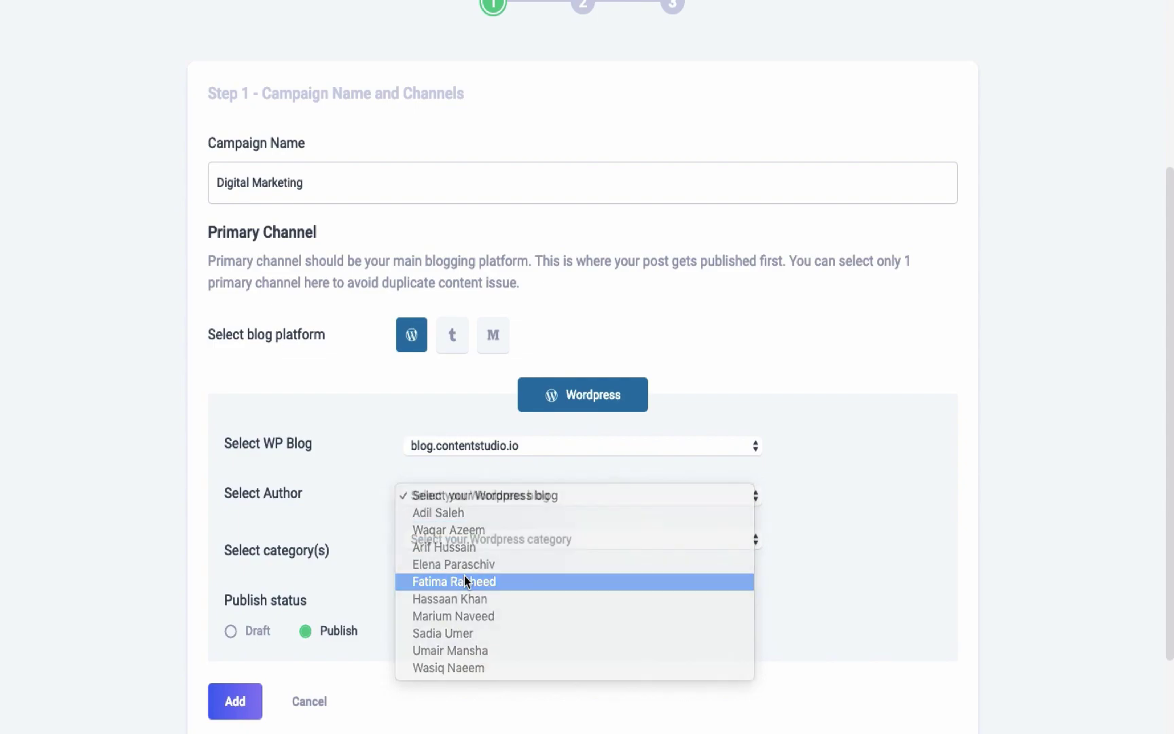
click(469, 543)
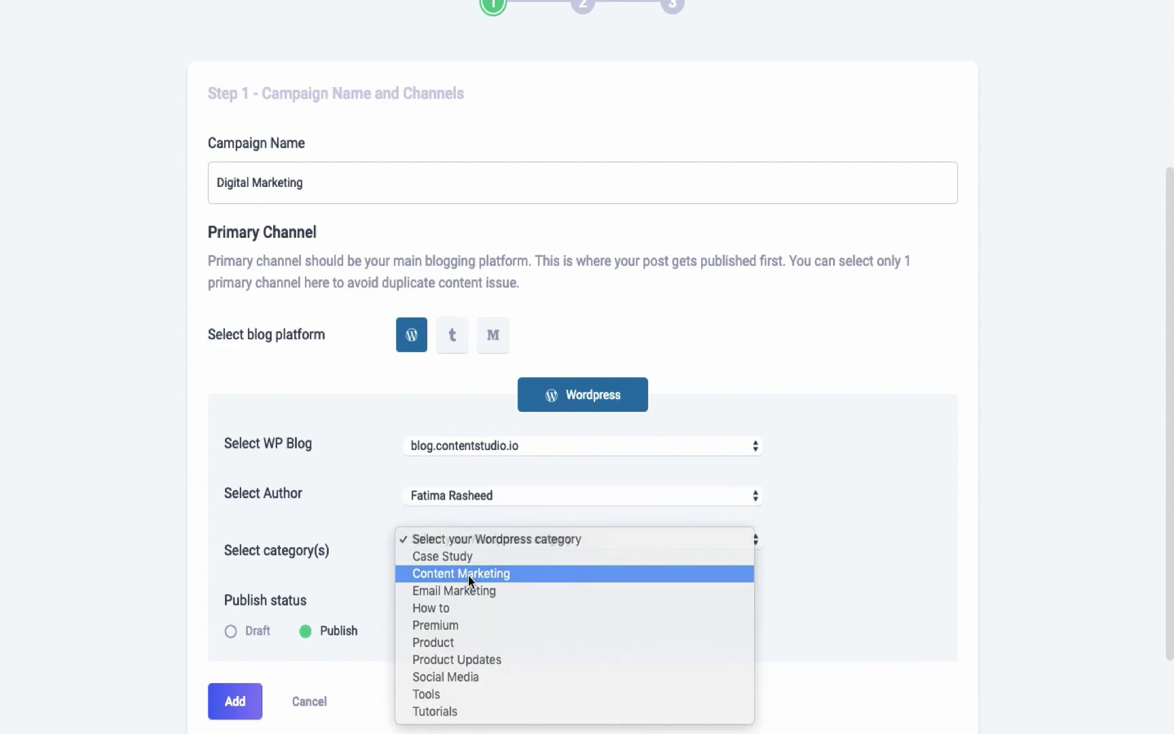
click(467, 573)
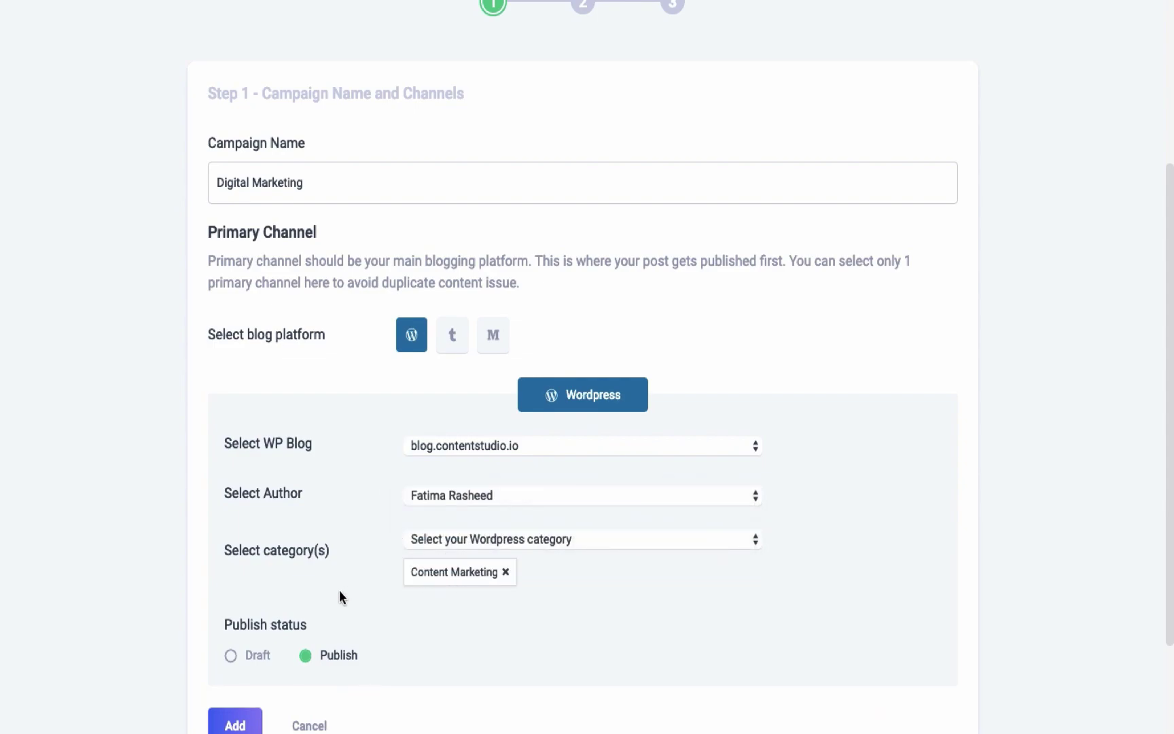
scroll(339, 590, down, 2)
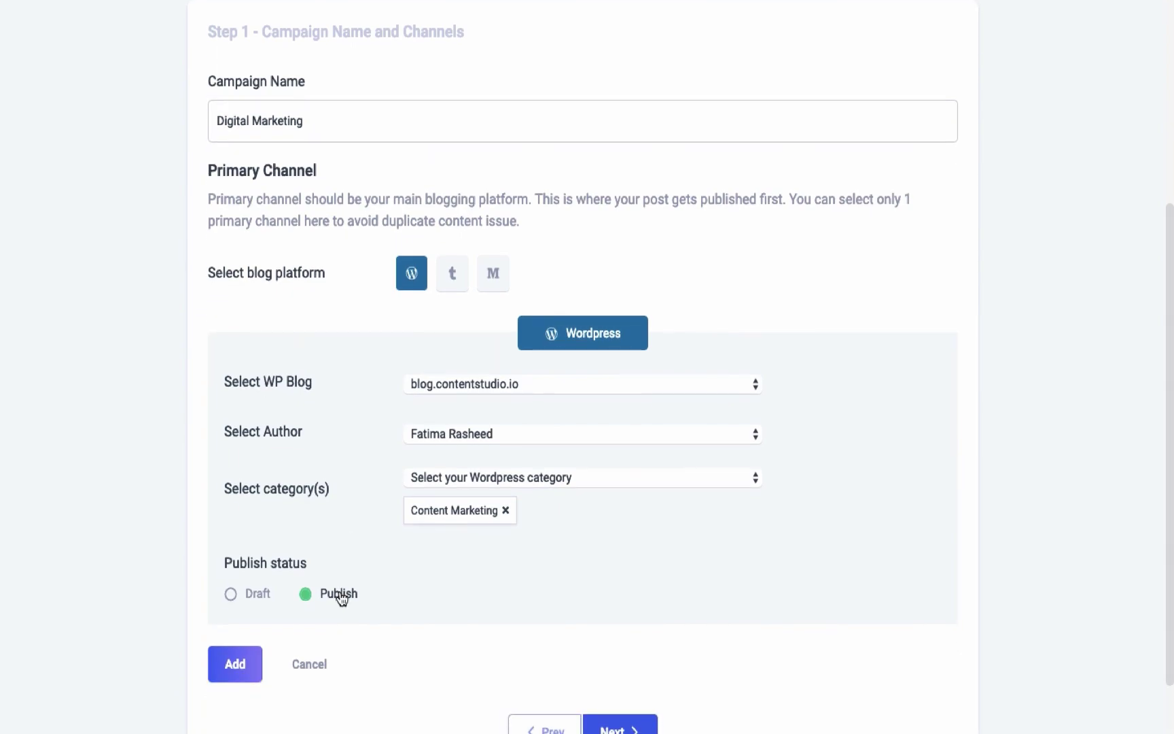
scroll(341, 597, down, 1)
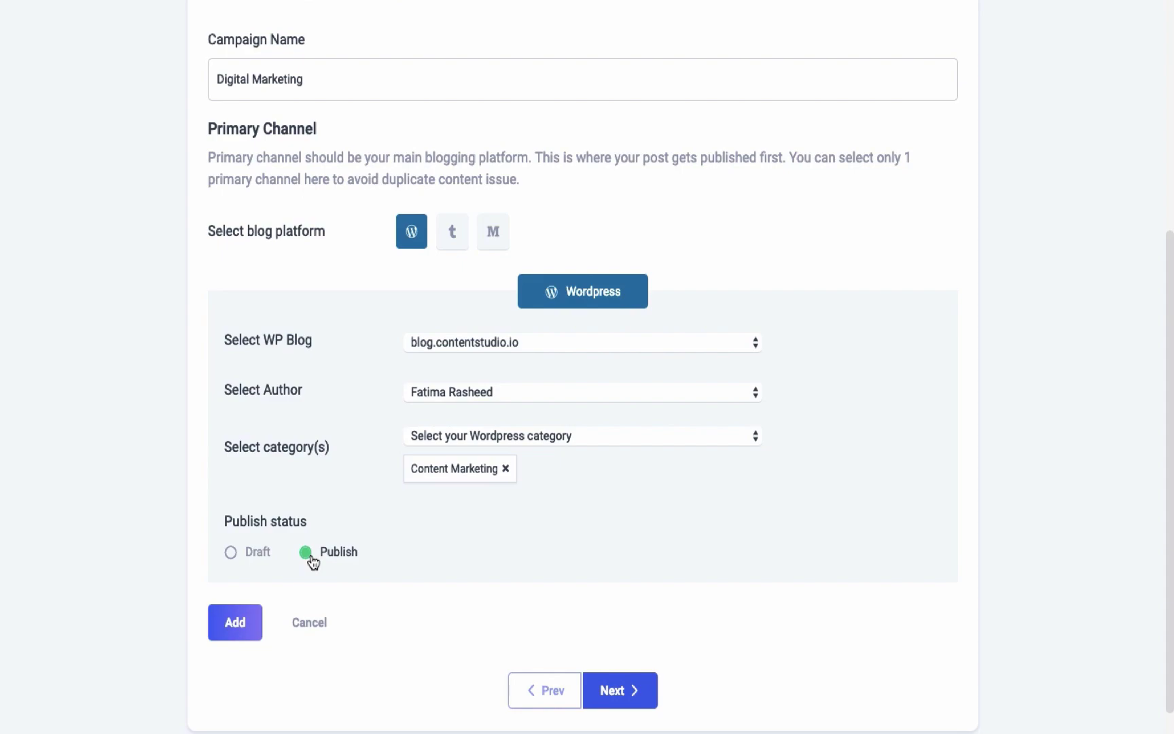
Save the WordPress channel and choose a Tumblr blog as a secondary channel
click(242, 623)
scroll(242, 623, down, 3)
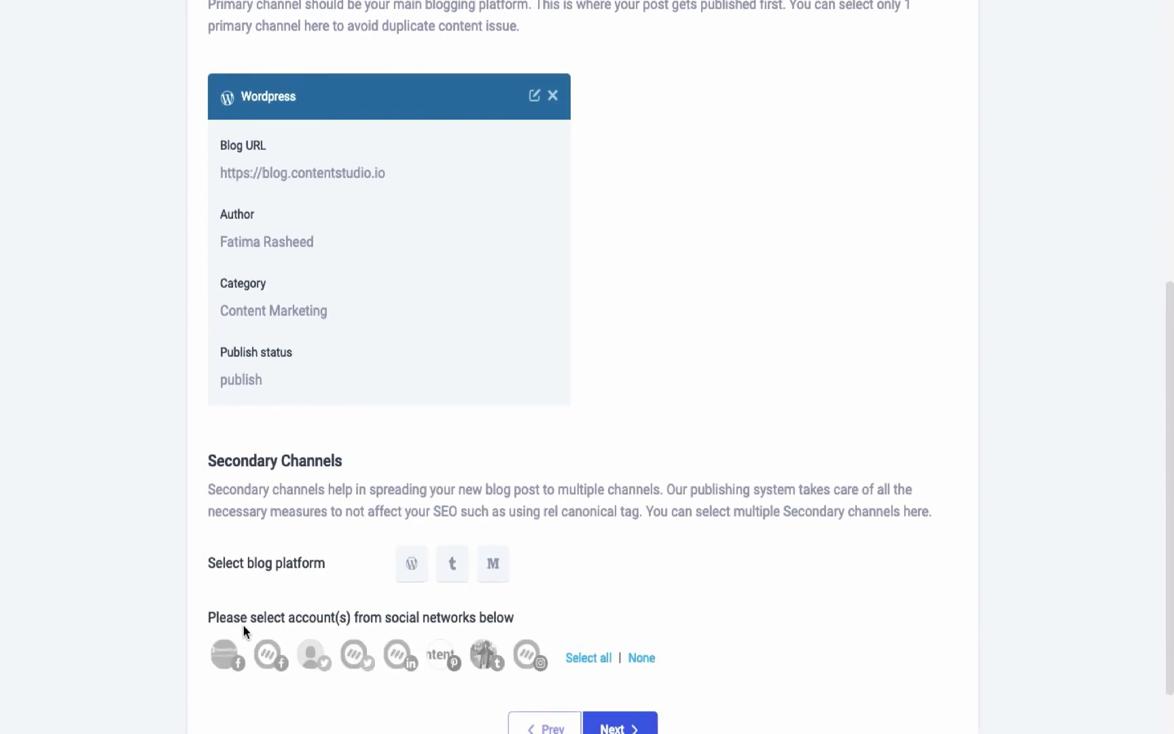
click(448, 576)
scroll(448, 576, down, 2)
click(446, 549)
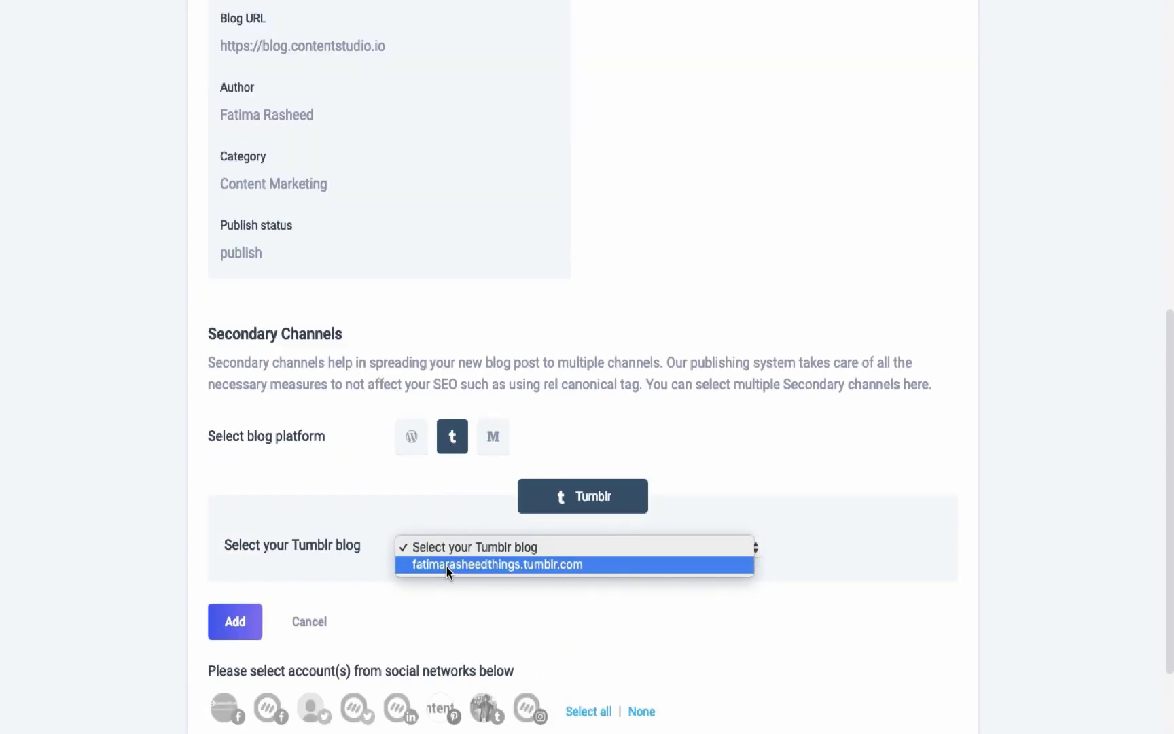
click(446, 567)
Save the Tumblr channel and include the Twitter account
click(239, 622)
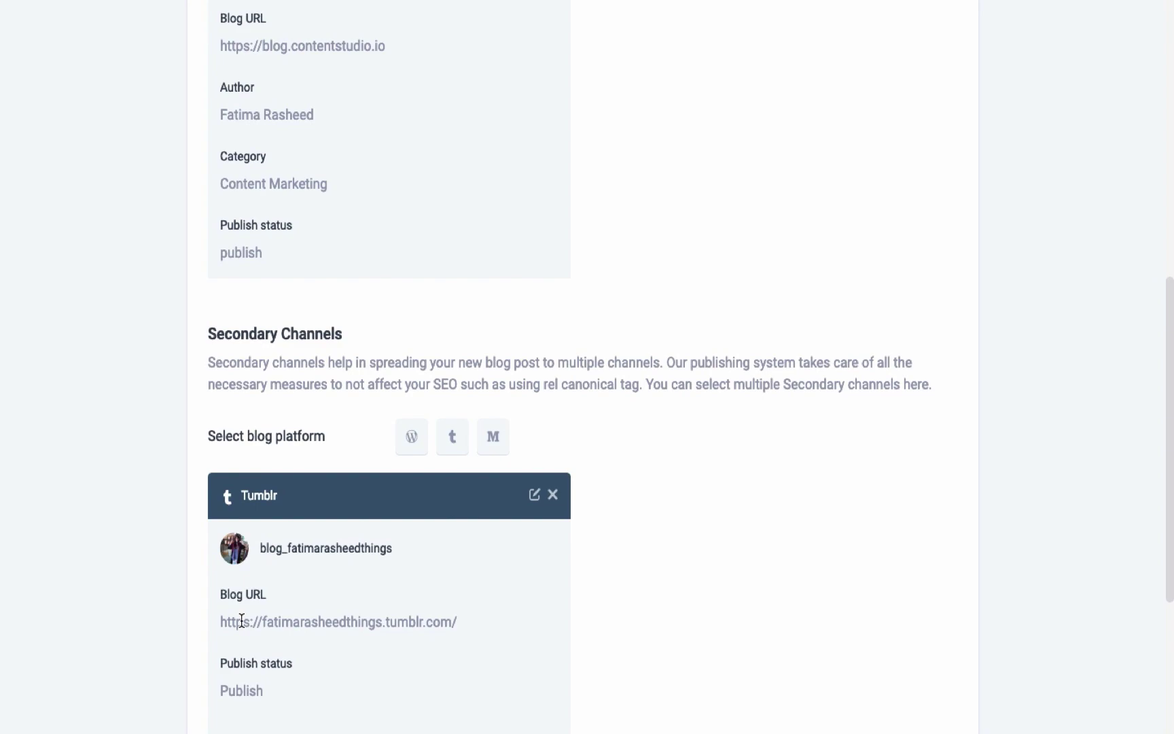
scroll(241, 620, down, 5)
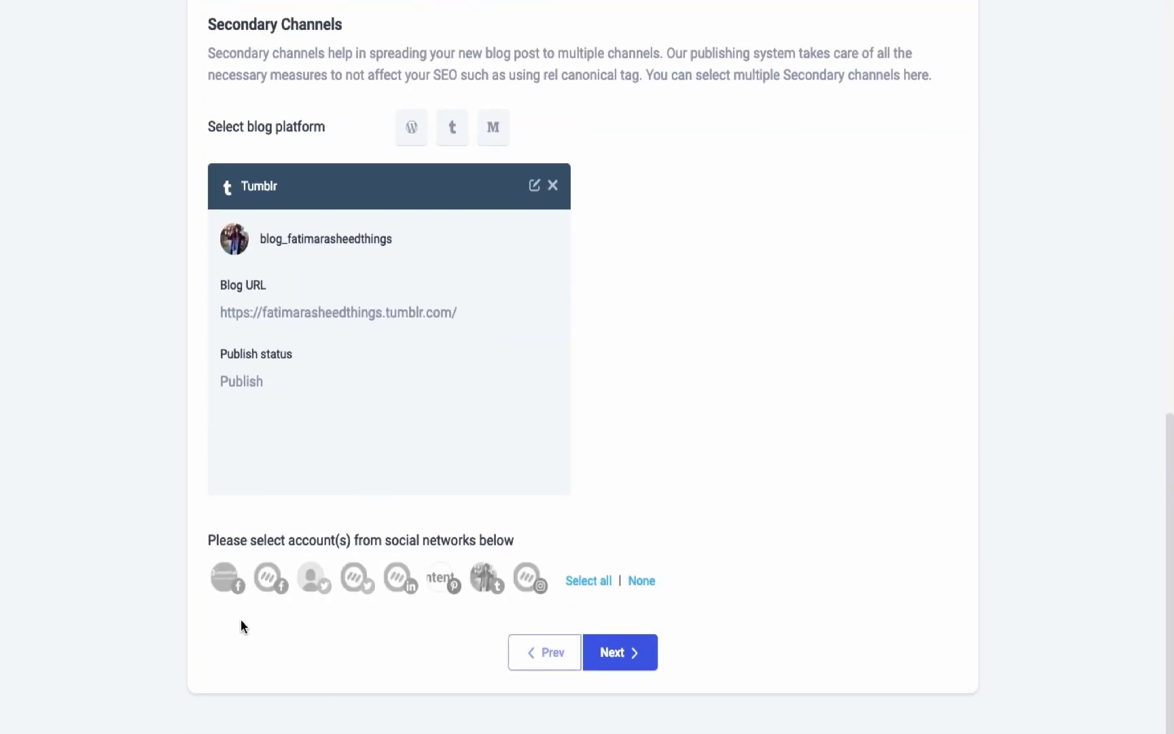
click(311, 578)
Match content using the Digital Marketing (Broad) and Digital Marketing custom topics
click(605, 663)
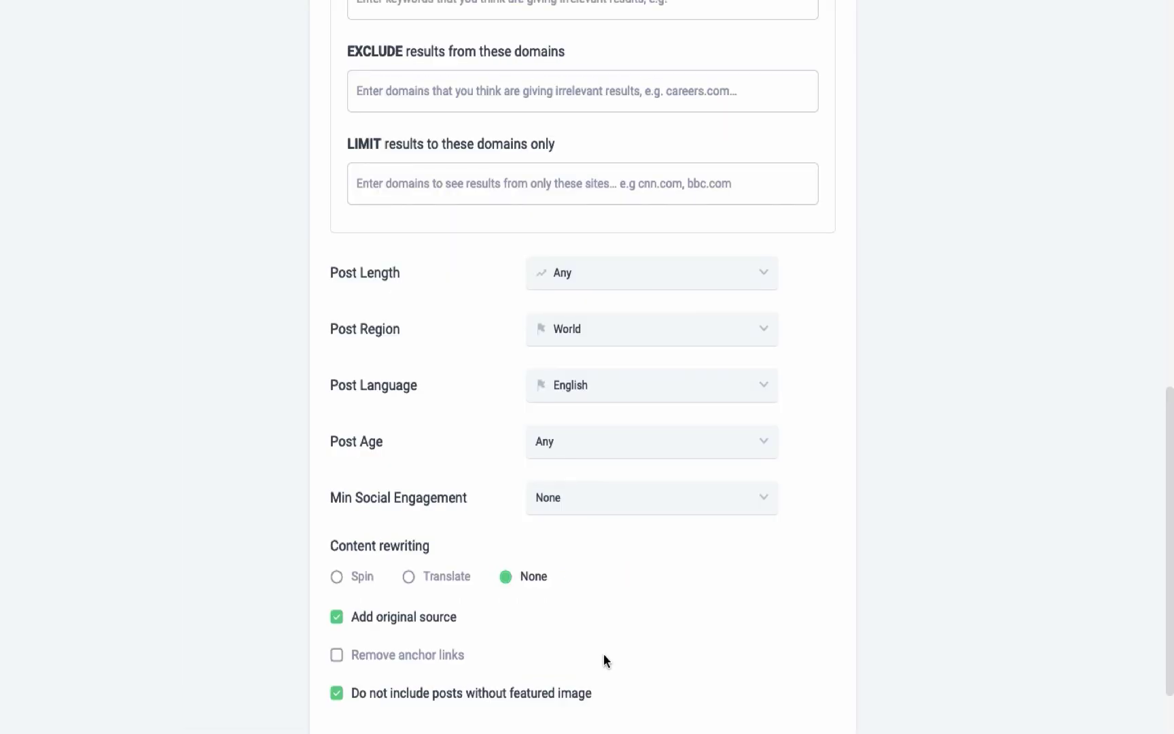
scroll(603, 658, up, 10)
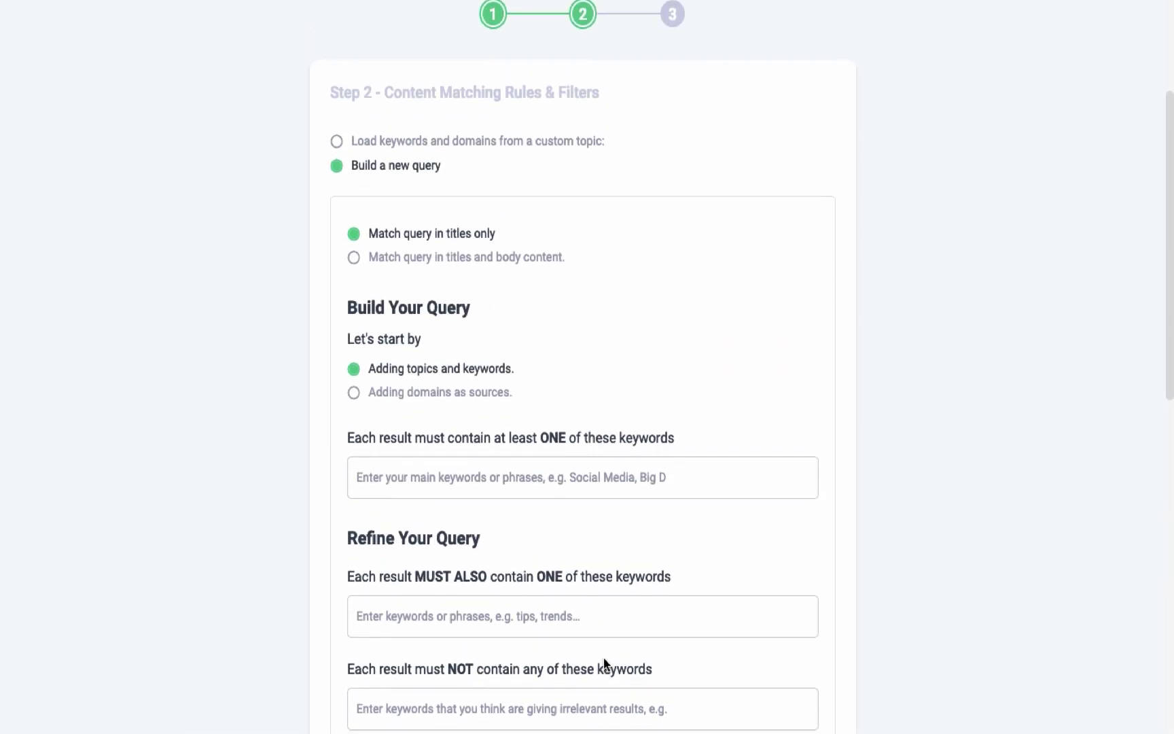
scroll(603, 662, up, 2)
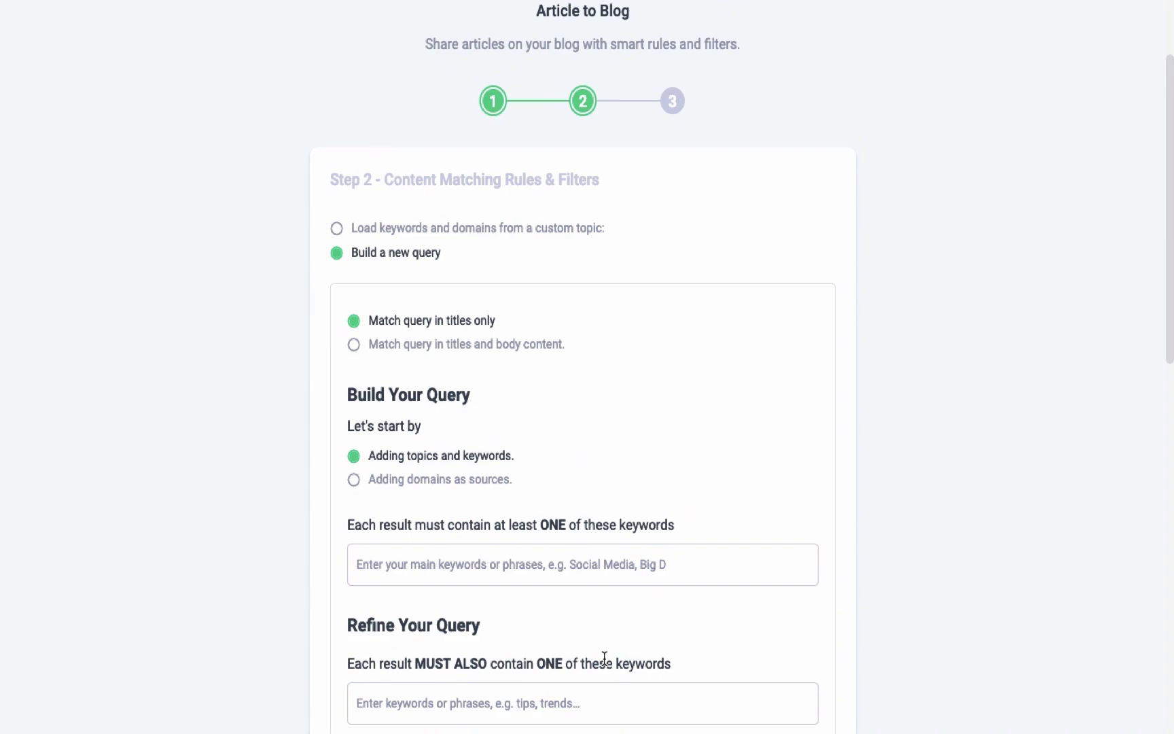
scroll(312, 400, up, 1)
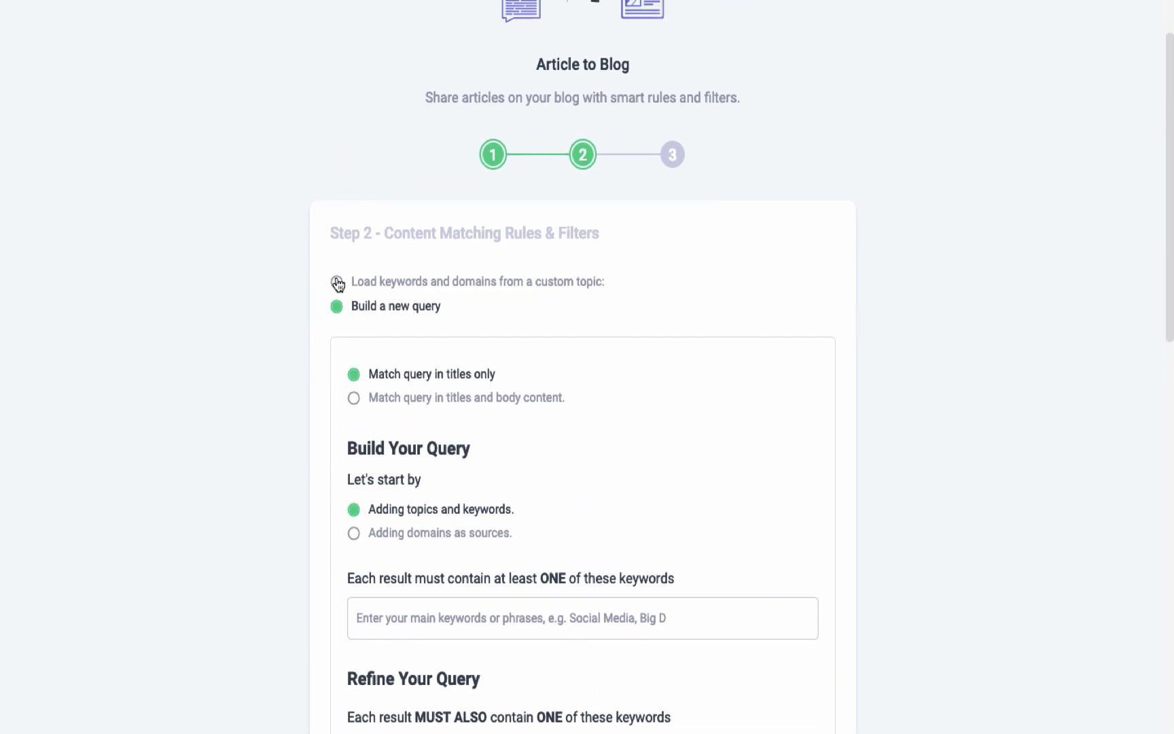
click(336, 281)
click(701, 291)
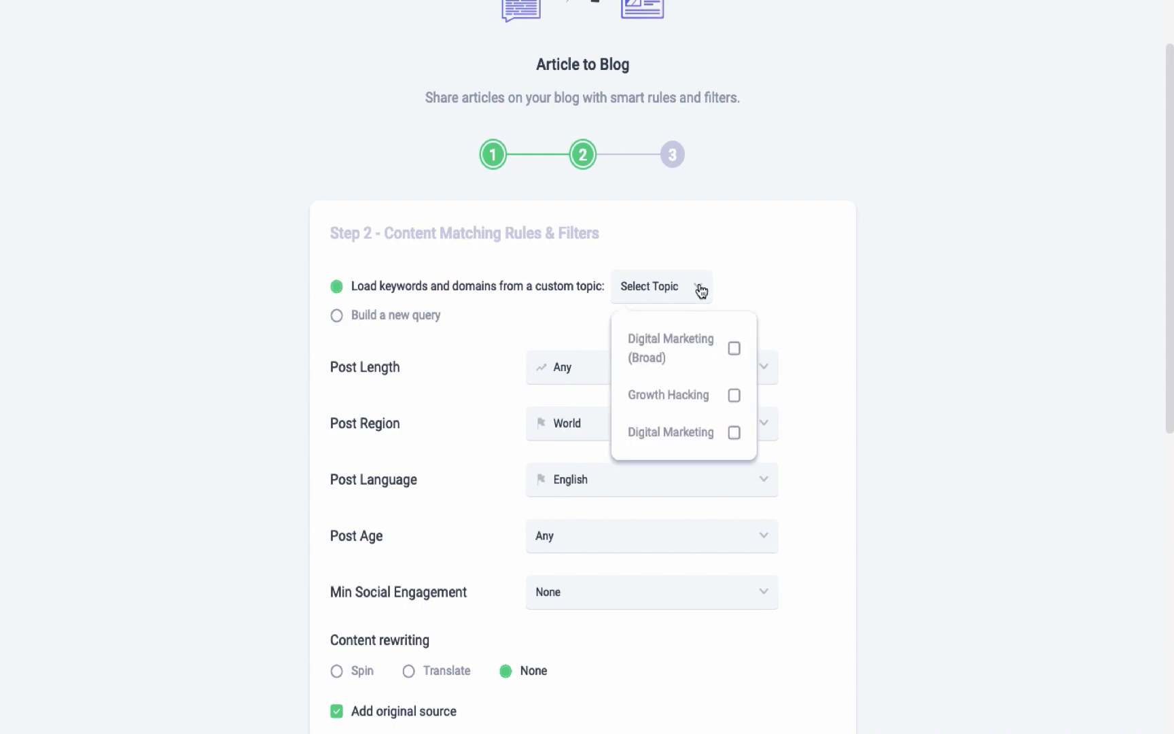
click(708, 355)
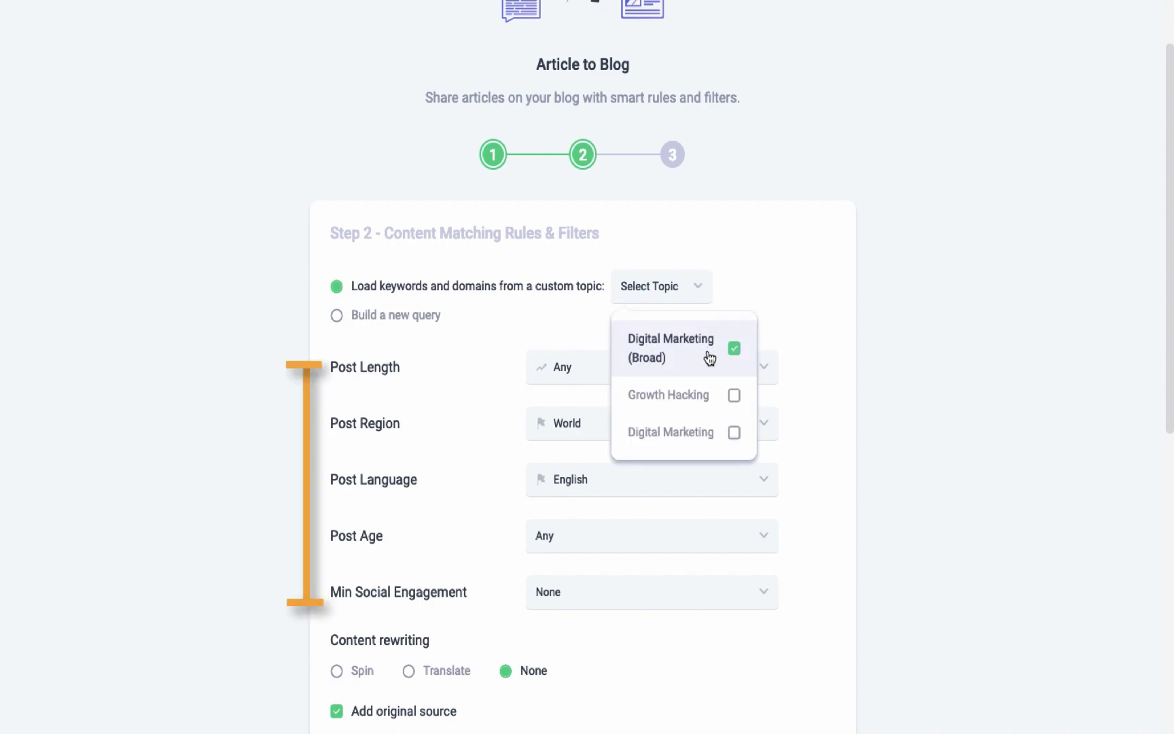
click(705, 429)
click(281, 356)
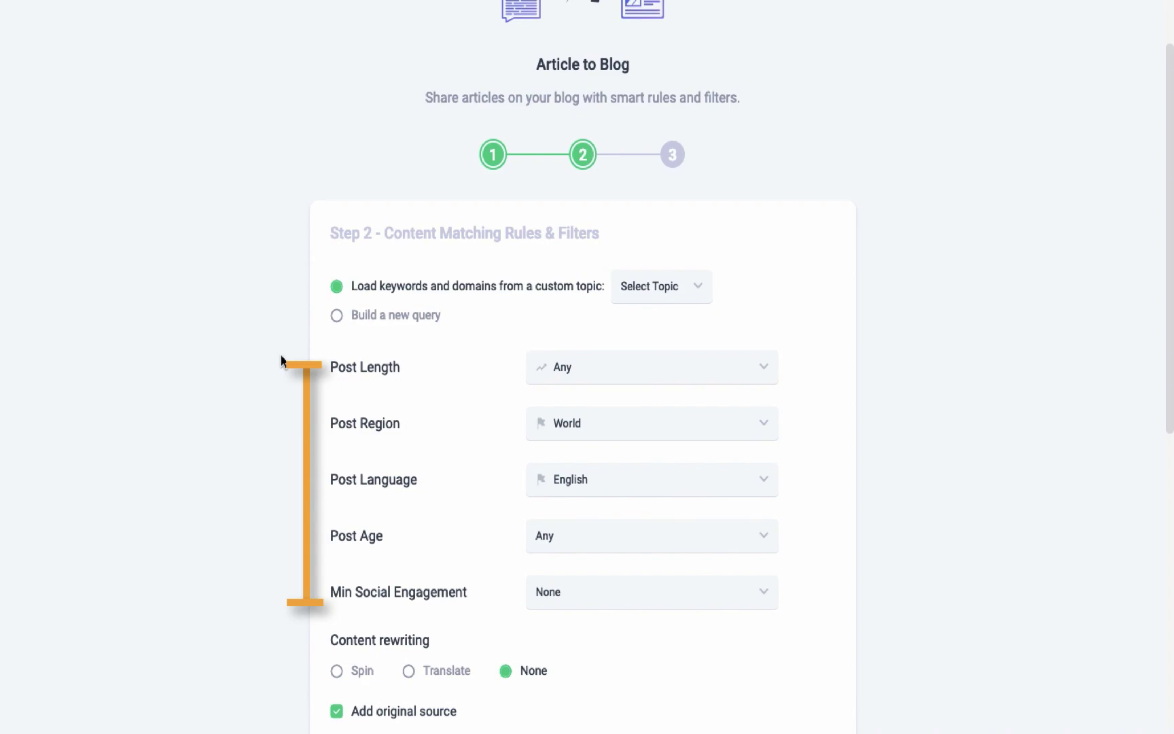
Set Full Content length, World region, Last 30 Days age, and 50 minimum Facebook engagements
click(582, 369)
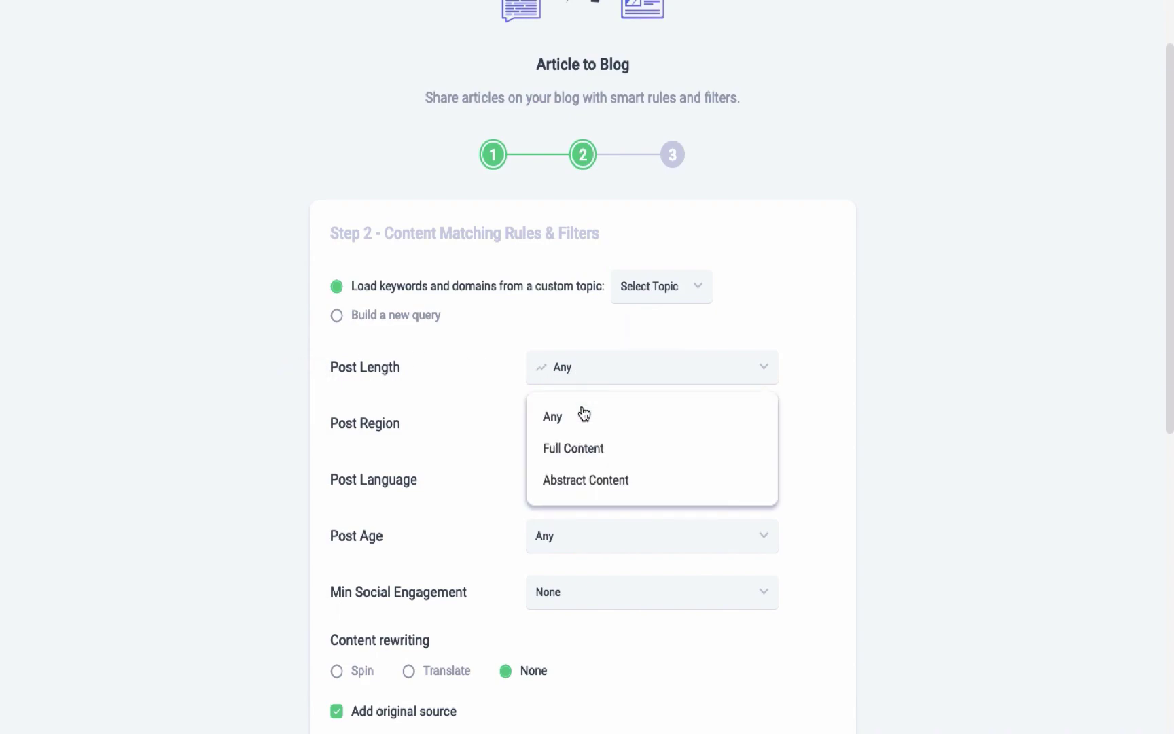
click(582, 448)
click(593, 434)
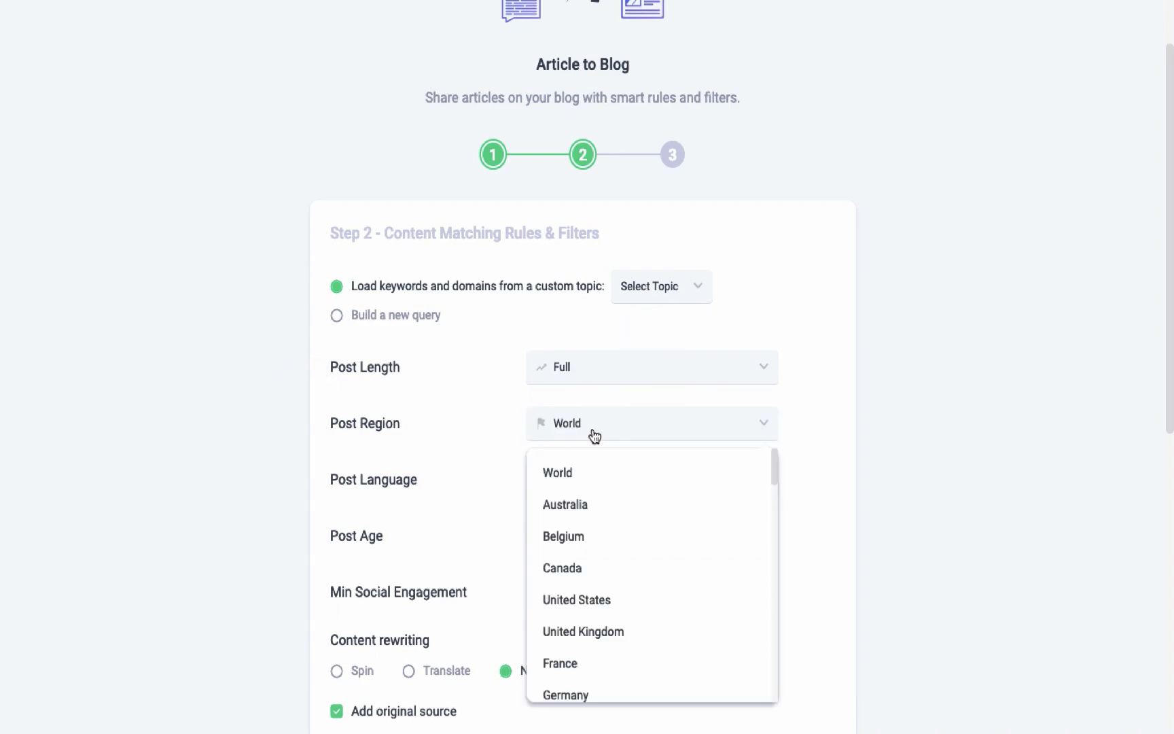
click(595, 436)
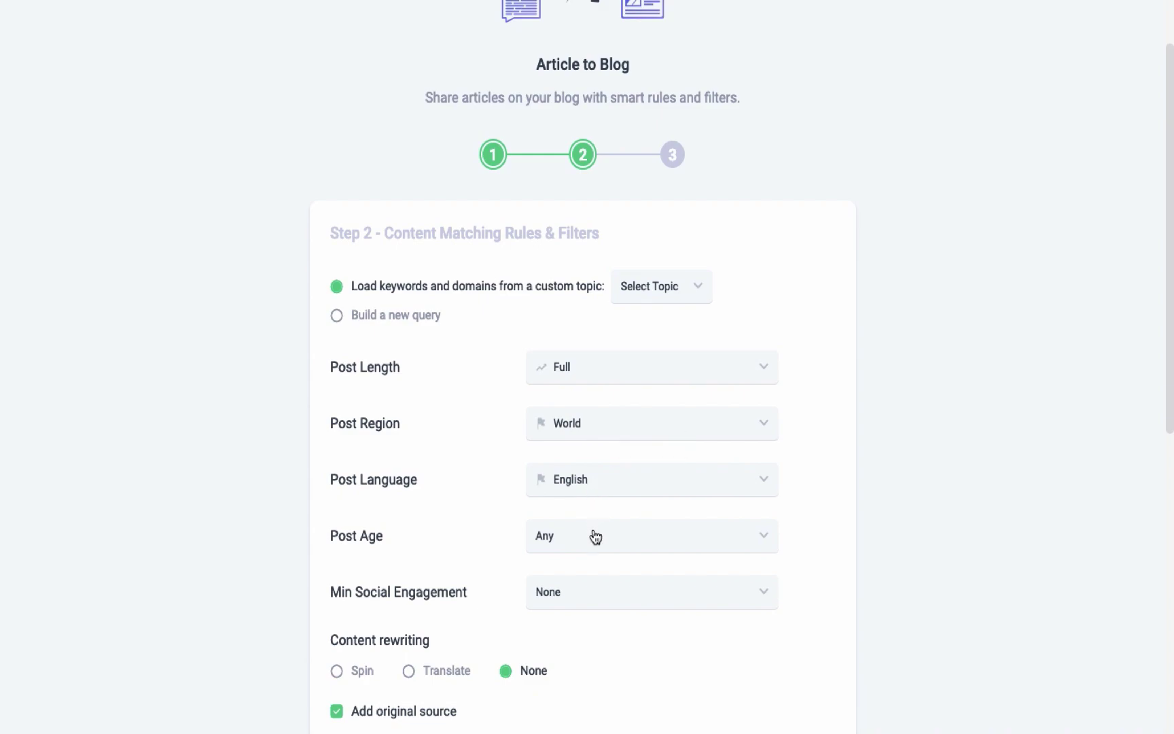
click(595, 534)
click(597, 484)
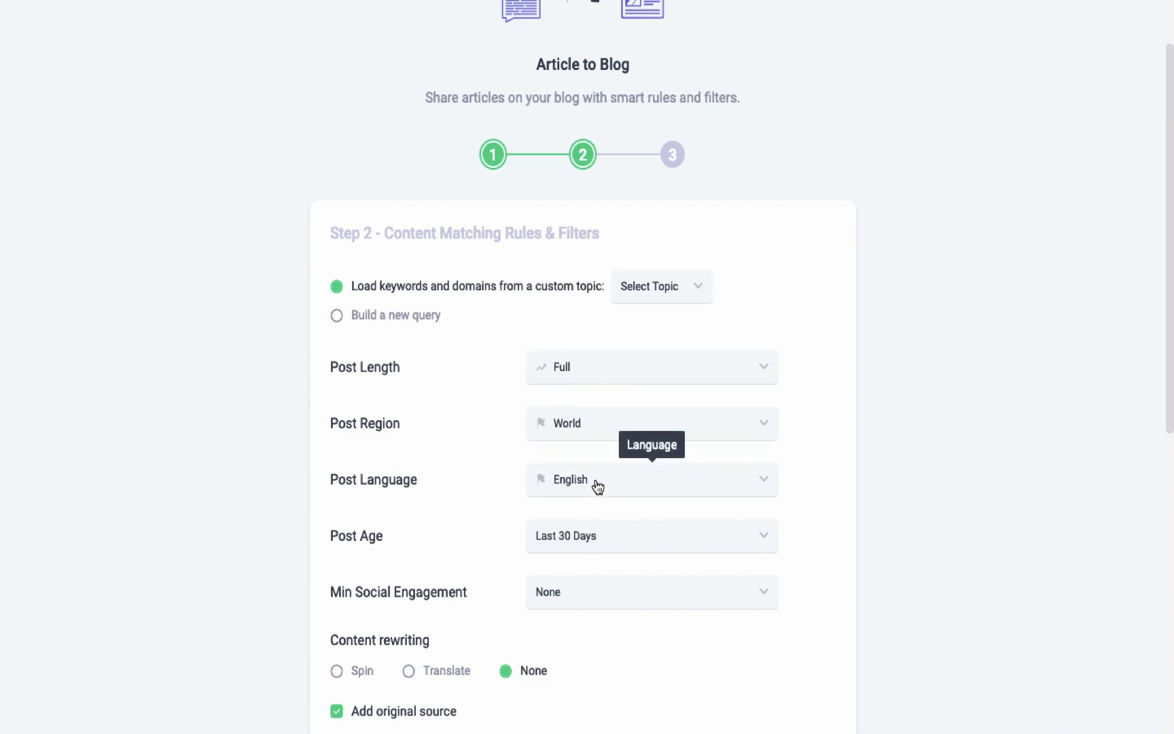
click(595, 591)
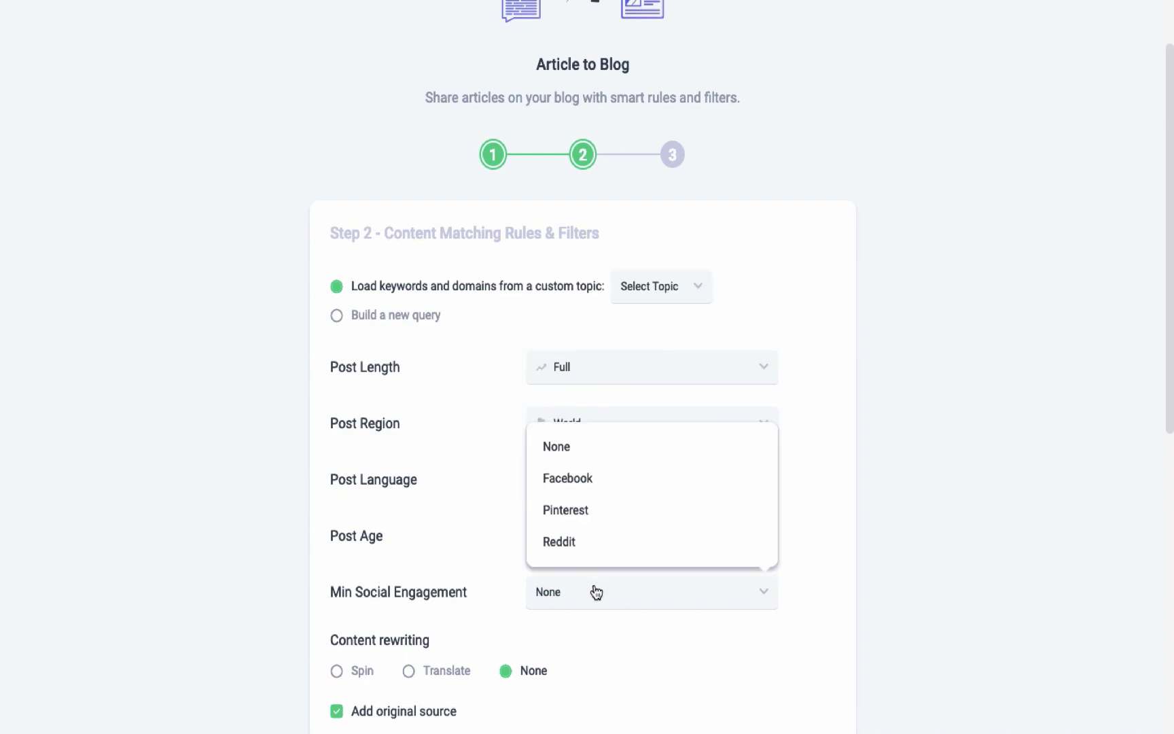
click(595, 483)
click(595, 639)
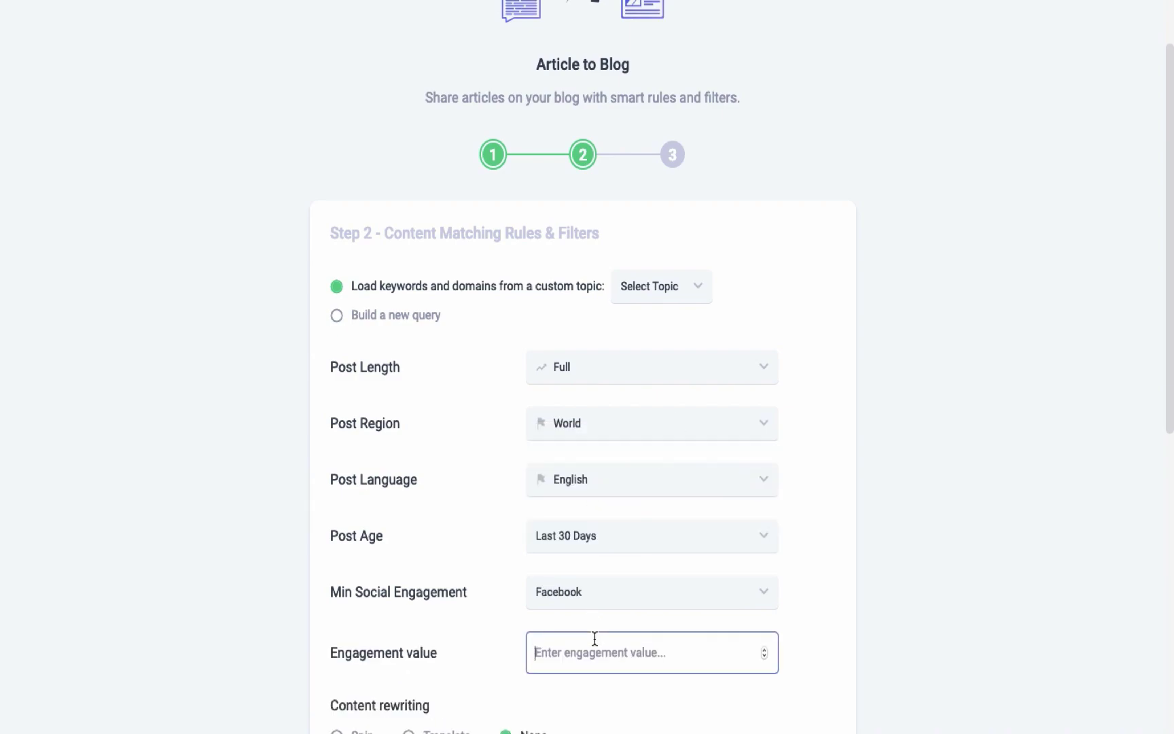
text(50)
scroll(183, 687, down, 3)
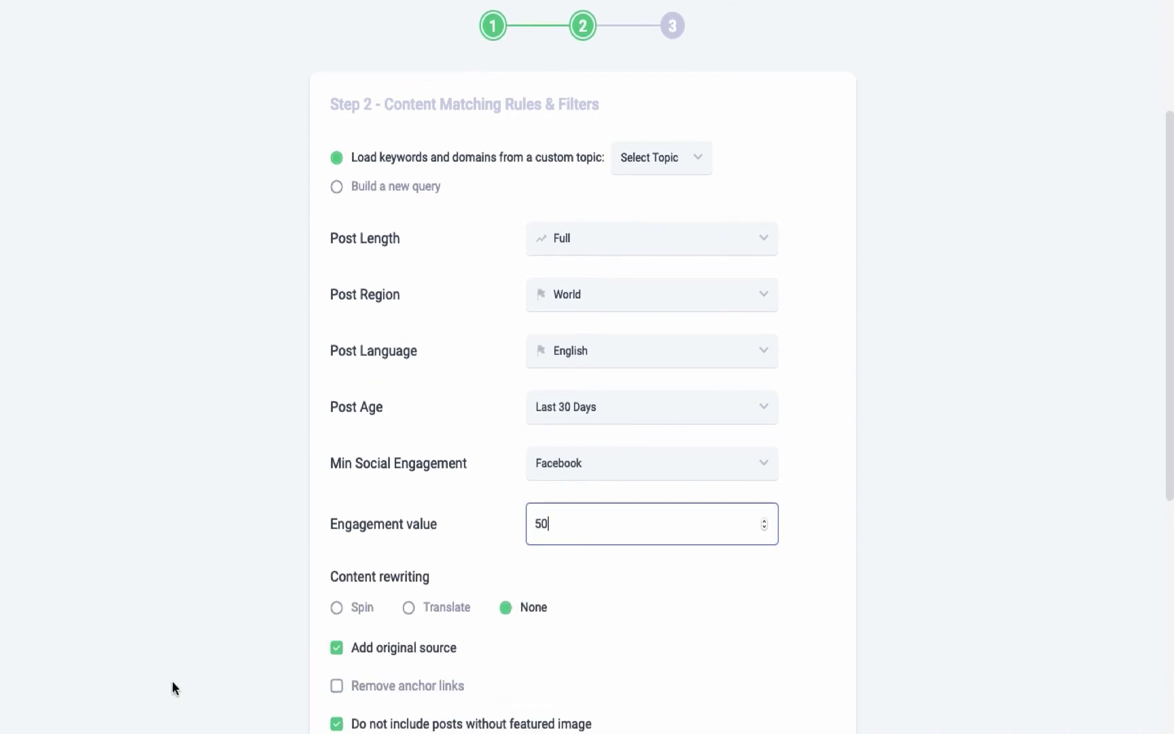
click(337, 579)
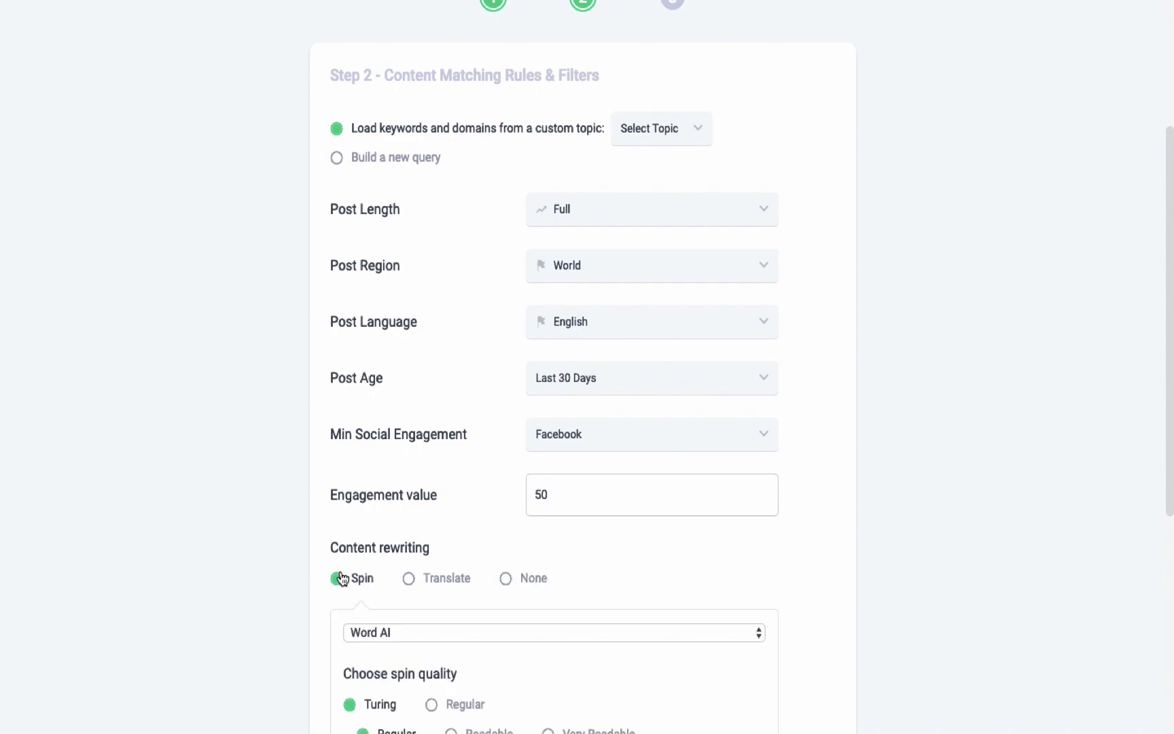
scroll(268, 592, down, 3)
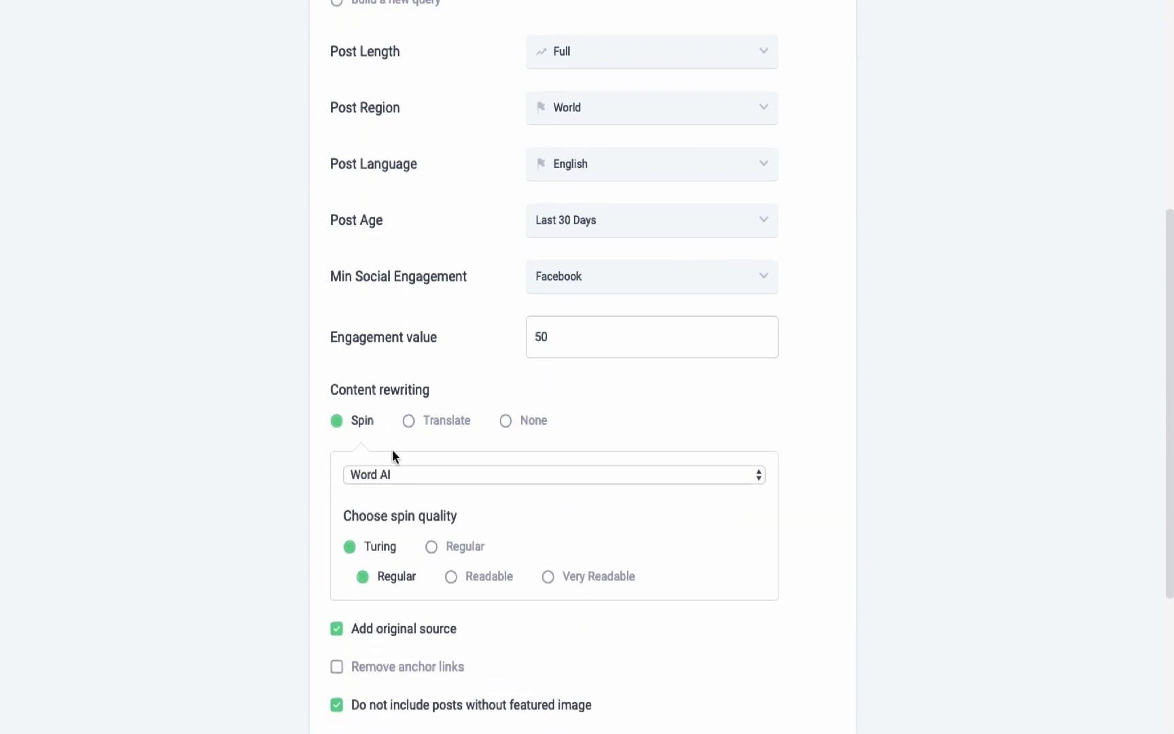
click(404, 481)
click(403, 477)
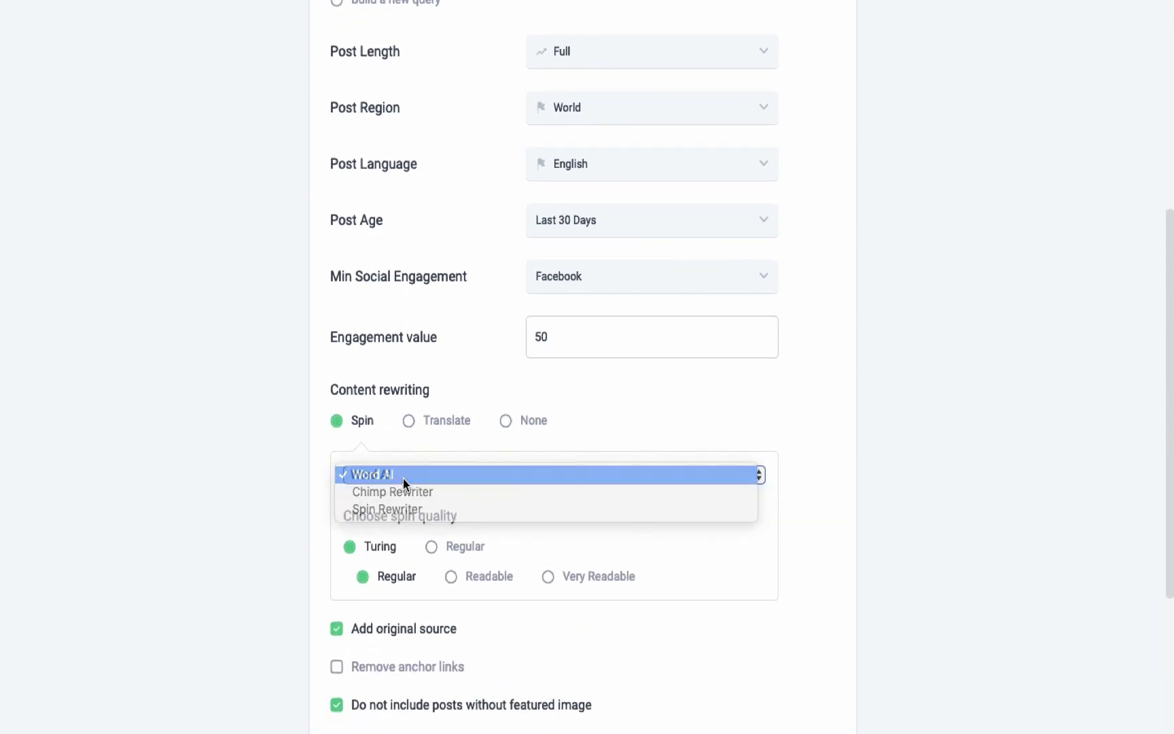
click(409, 422)
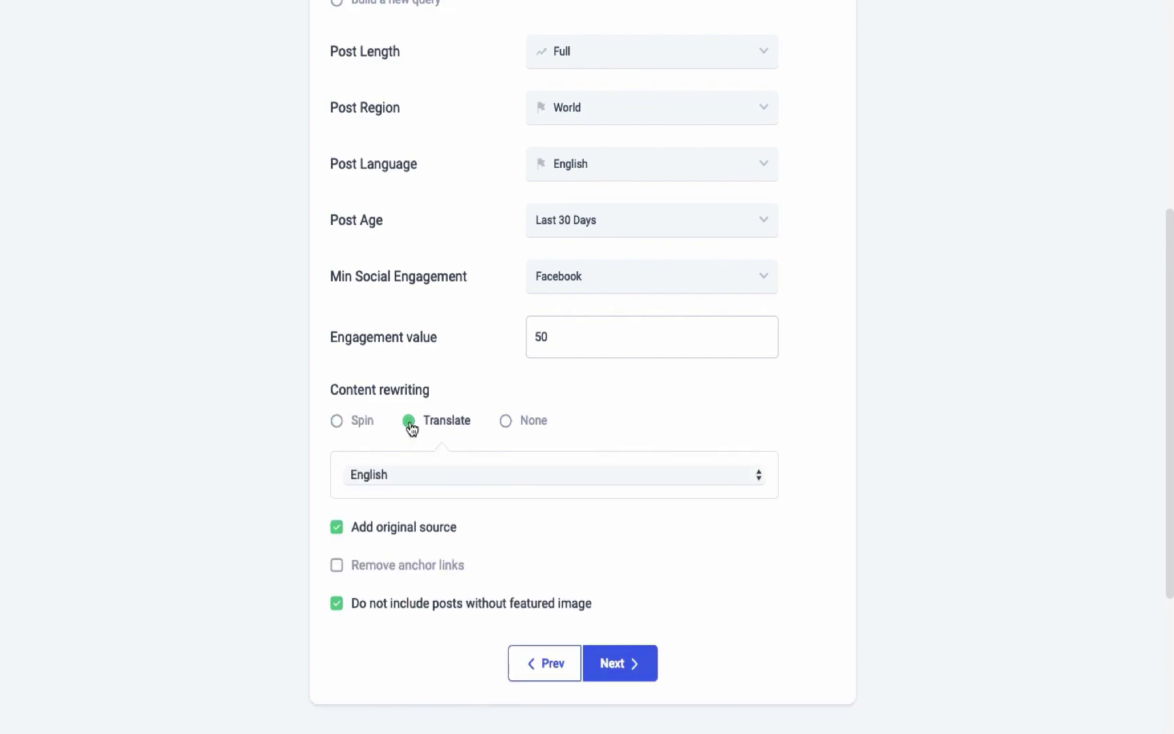
click(430, 481)
click(432, 477)
click(511, 422)
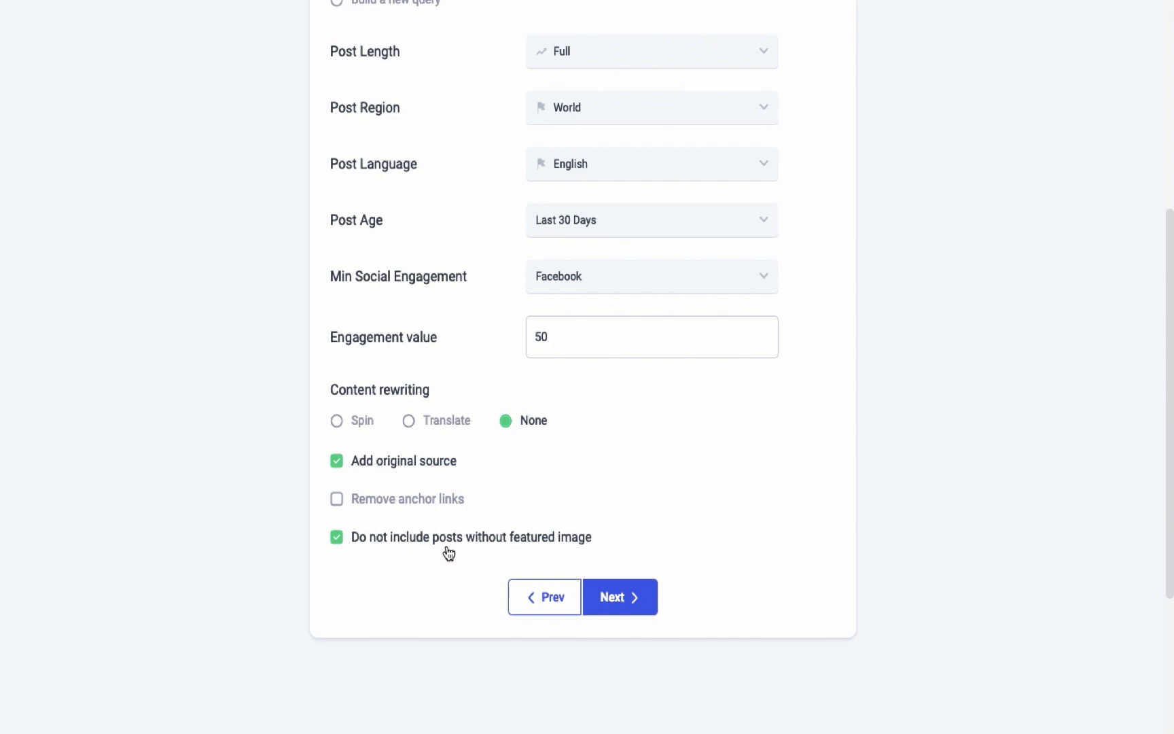
Go to the scheduling step and choose the Custom weekly posting schedule
click(612, 607)
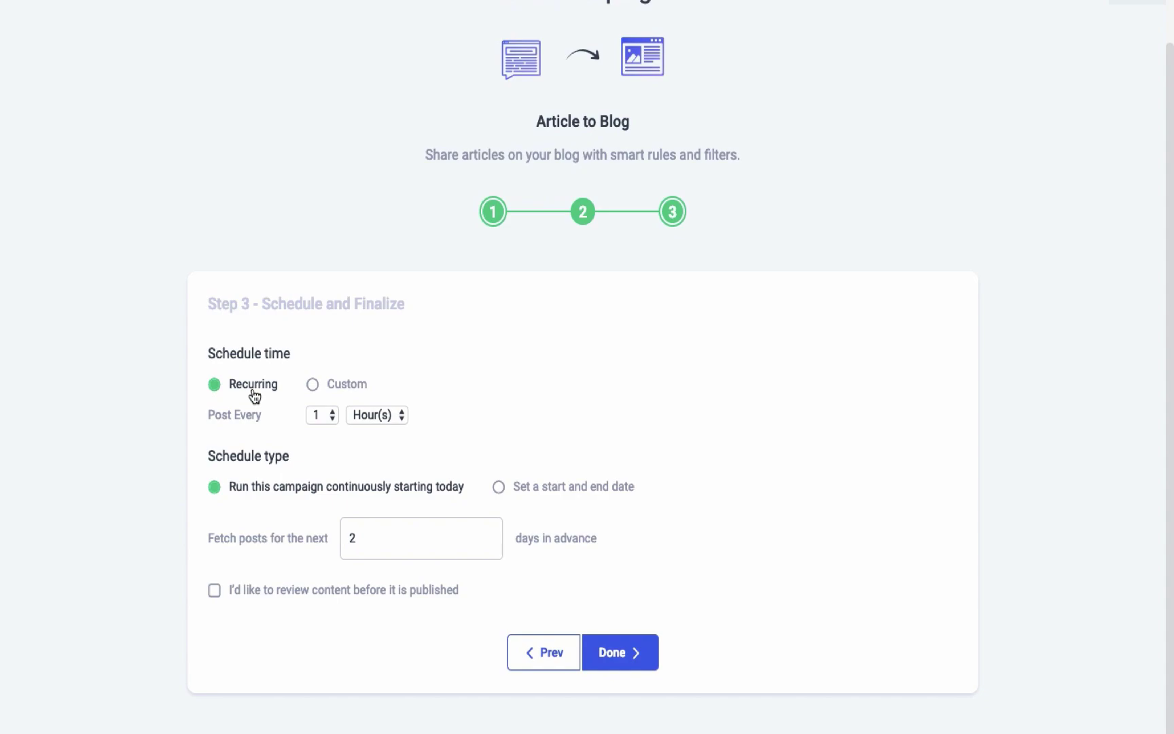
click(311, 386)
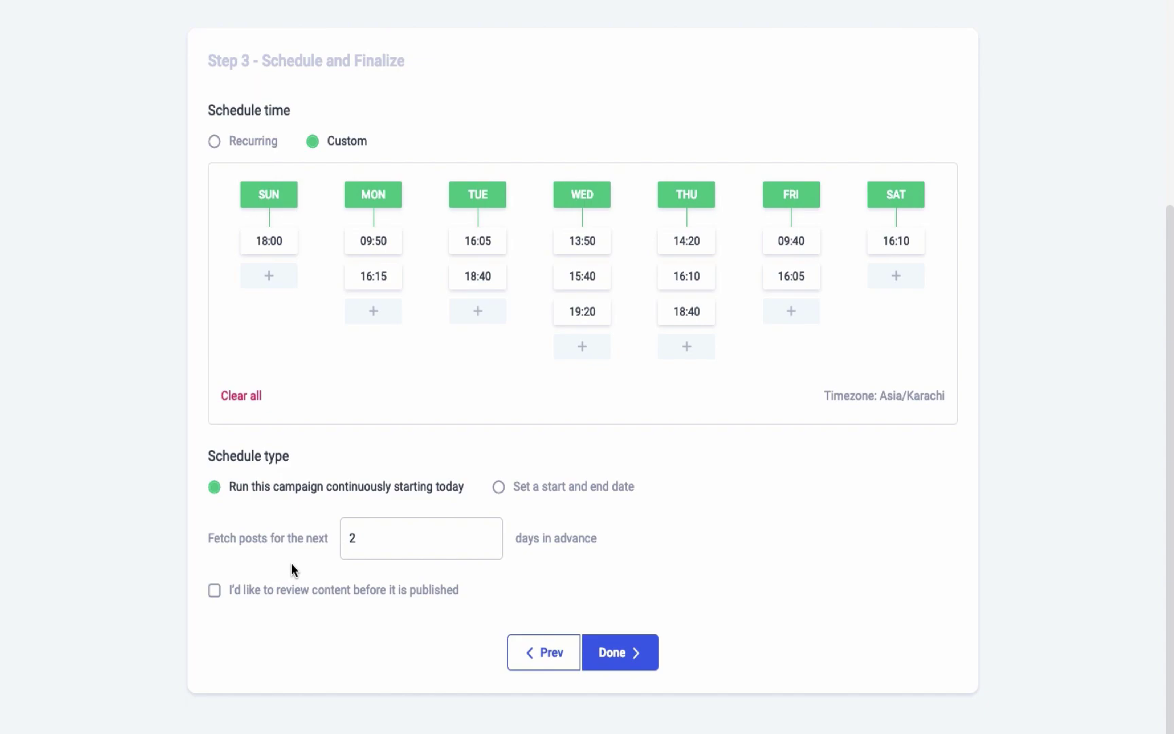
Require review before content is published and finish the campaign with Done
click(215, 590)
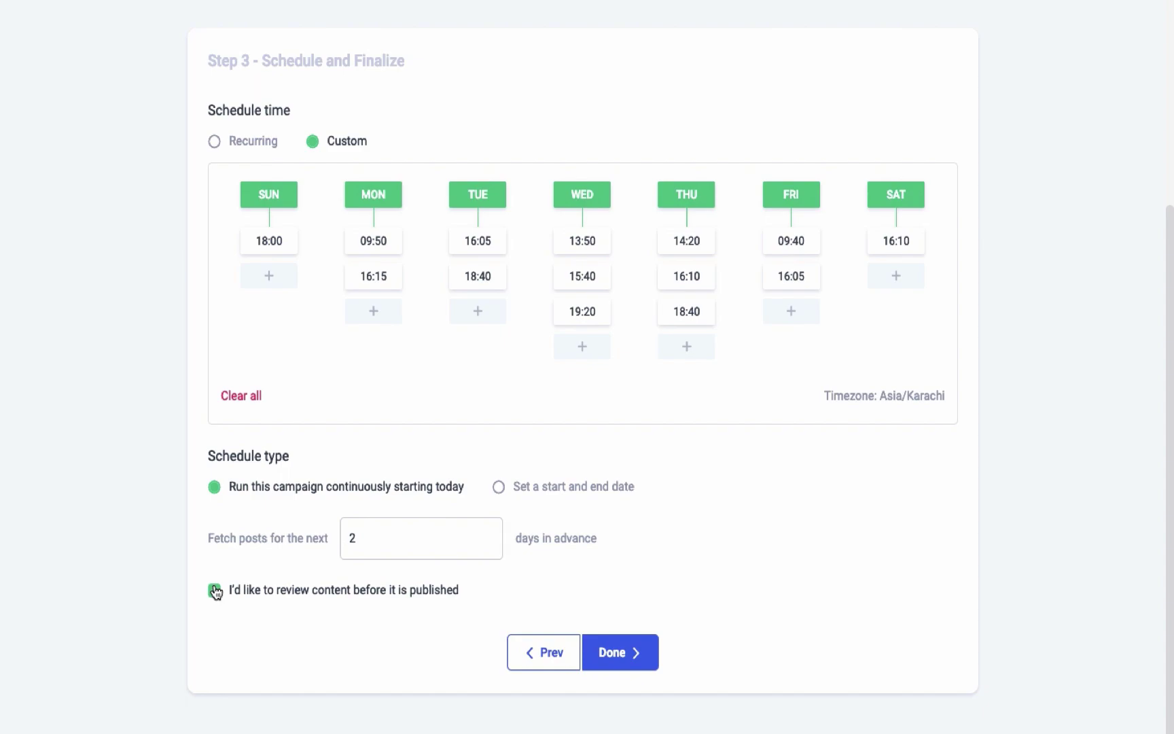
click(621, 660)
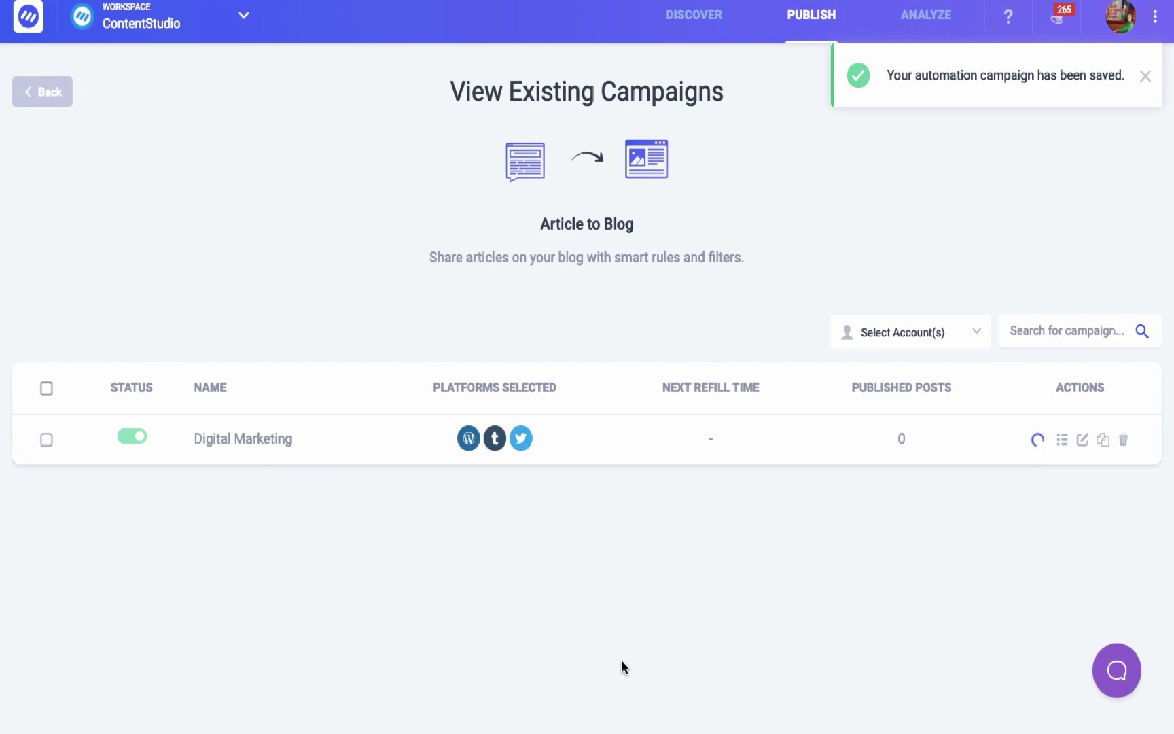
View the campaign's 6 planned posts, starting Mar 02, 2019, in the Planner list
click(1051, 441)
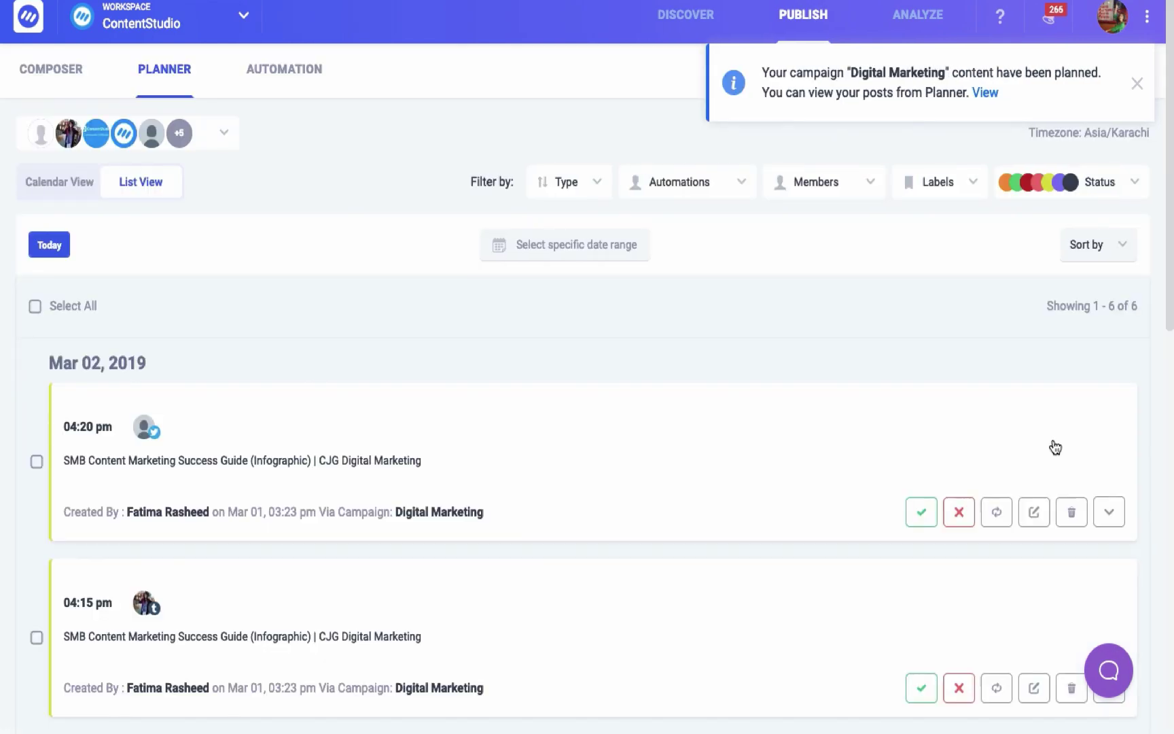